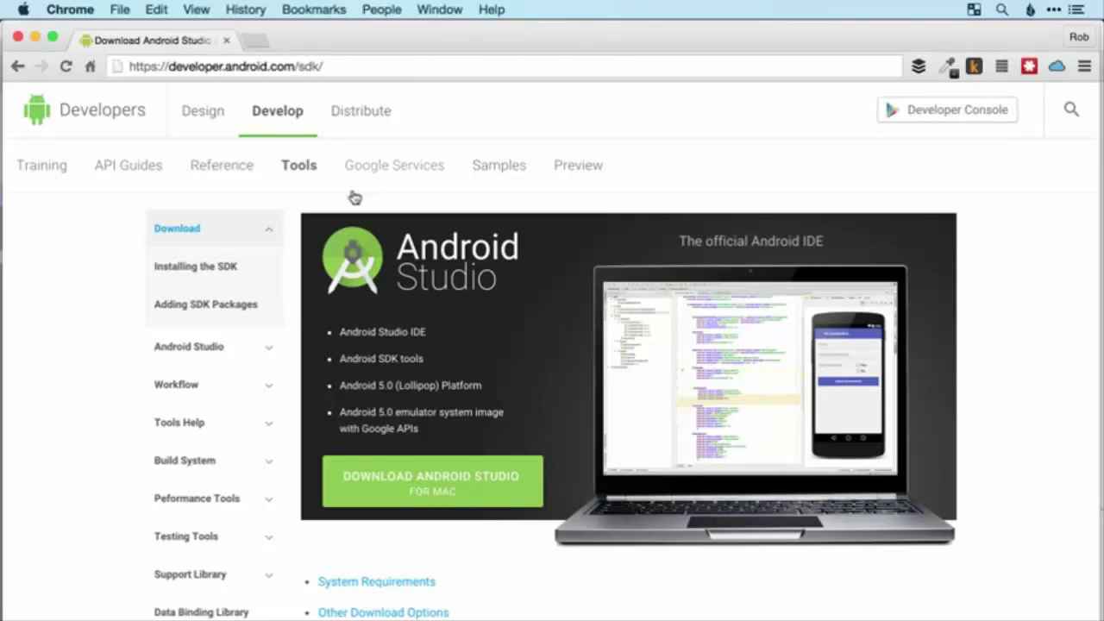
Look through the Android Studio download page, from the feature sections to More about Android Studio.
scroll(688, 381, down, 3)
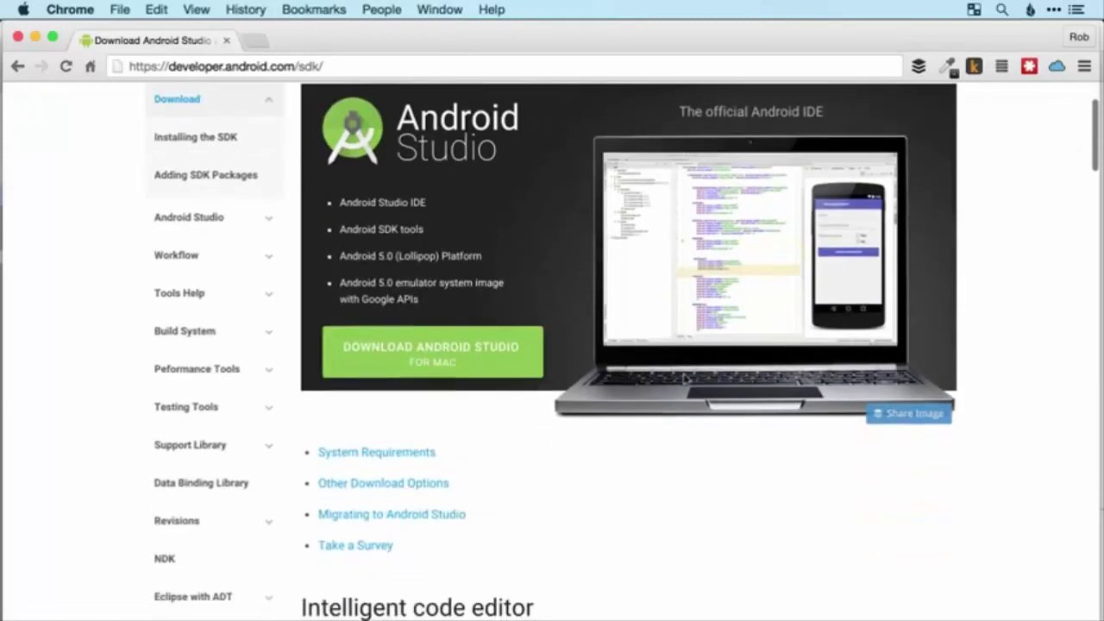
scroll(688, 379, down, 10)
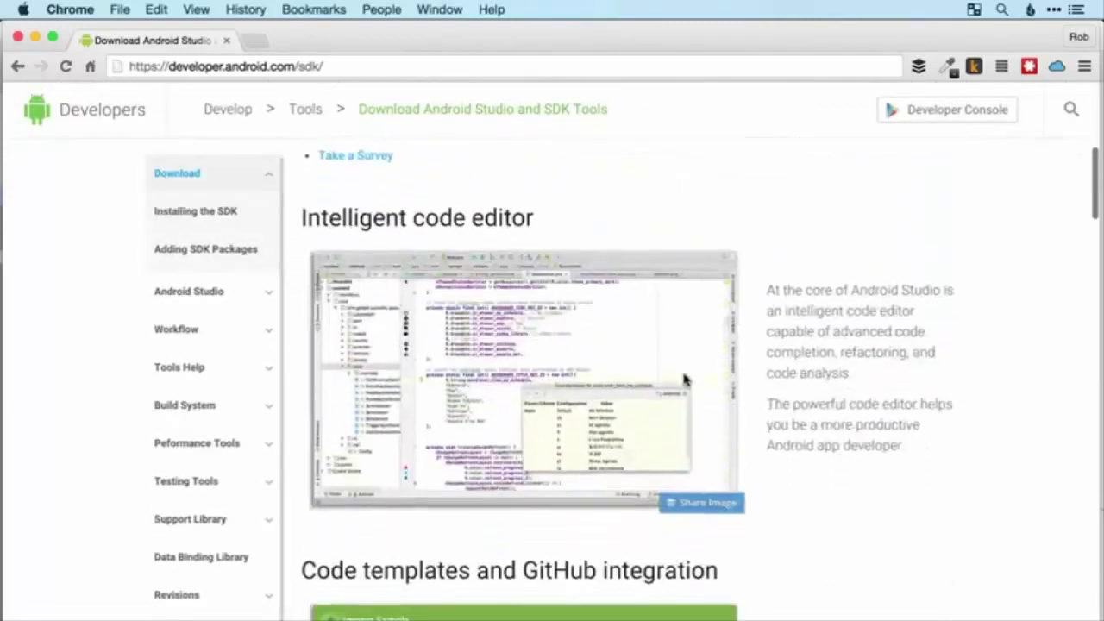
scroll(684, 380, down, 20)
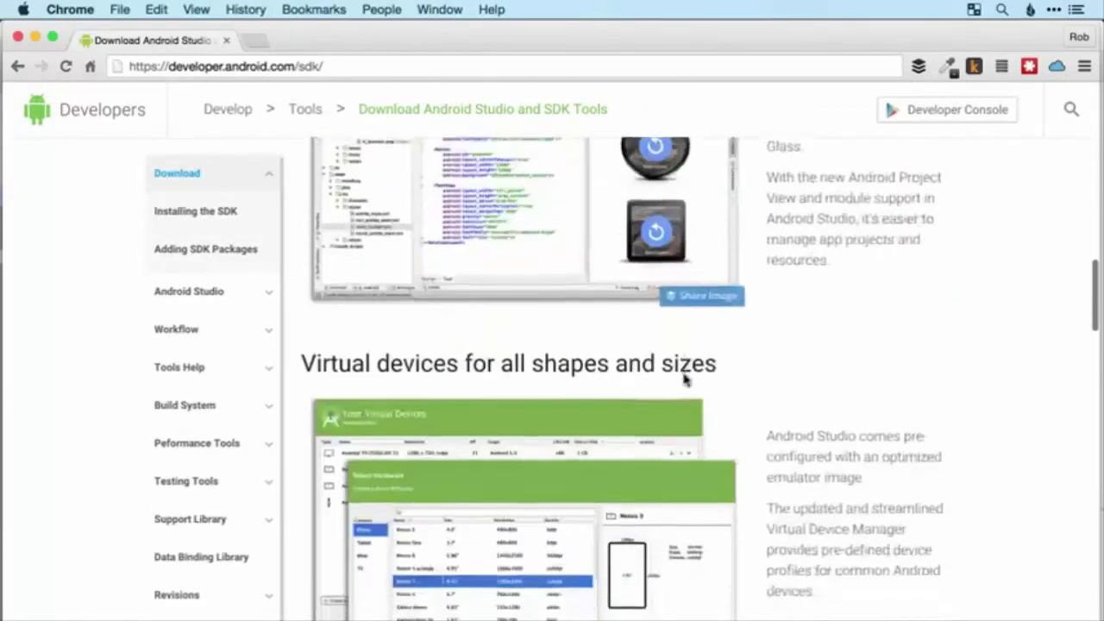
scroll(685, 379, down, 20)
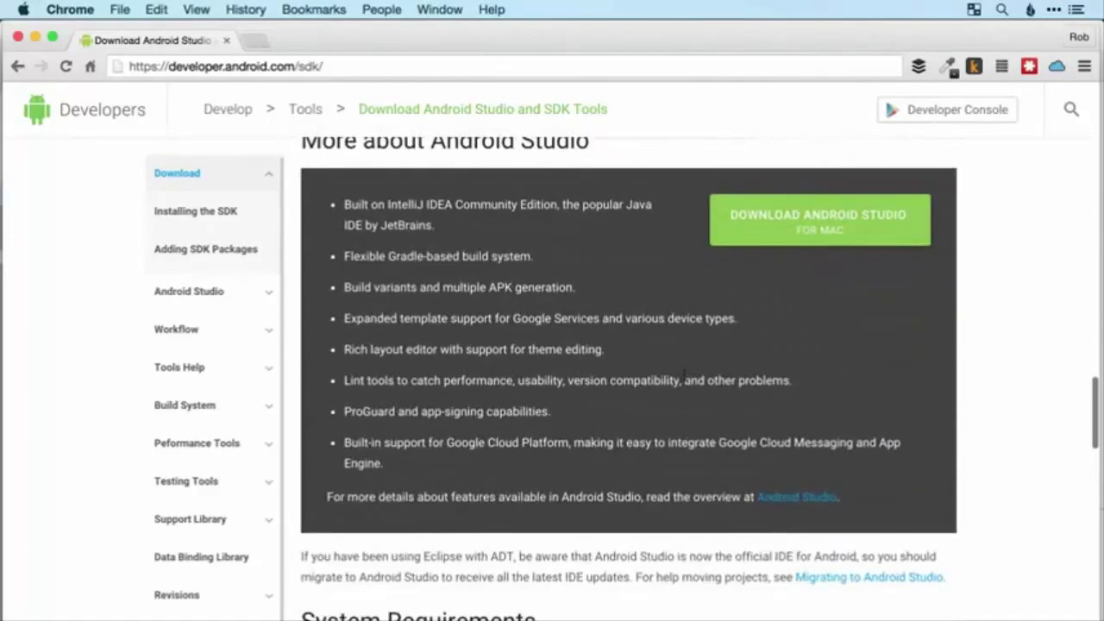
scroll(503, 442, up, 20)
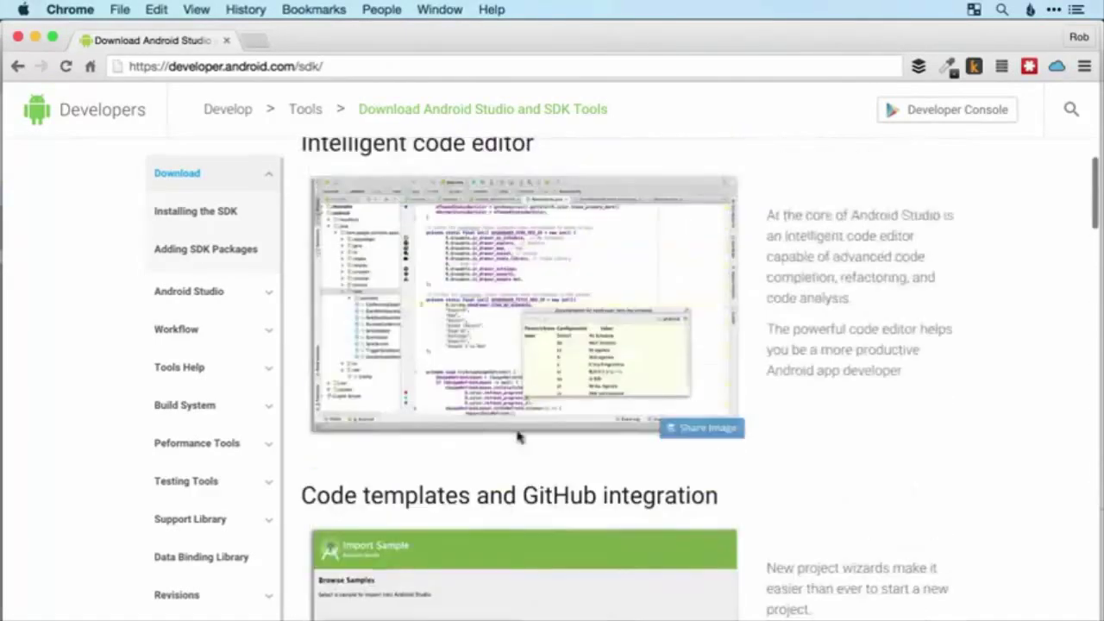
scroll(624, 263, up, 6)
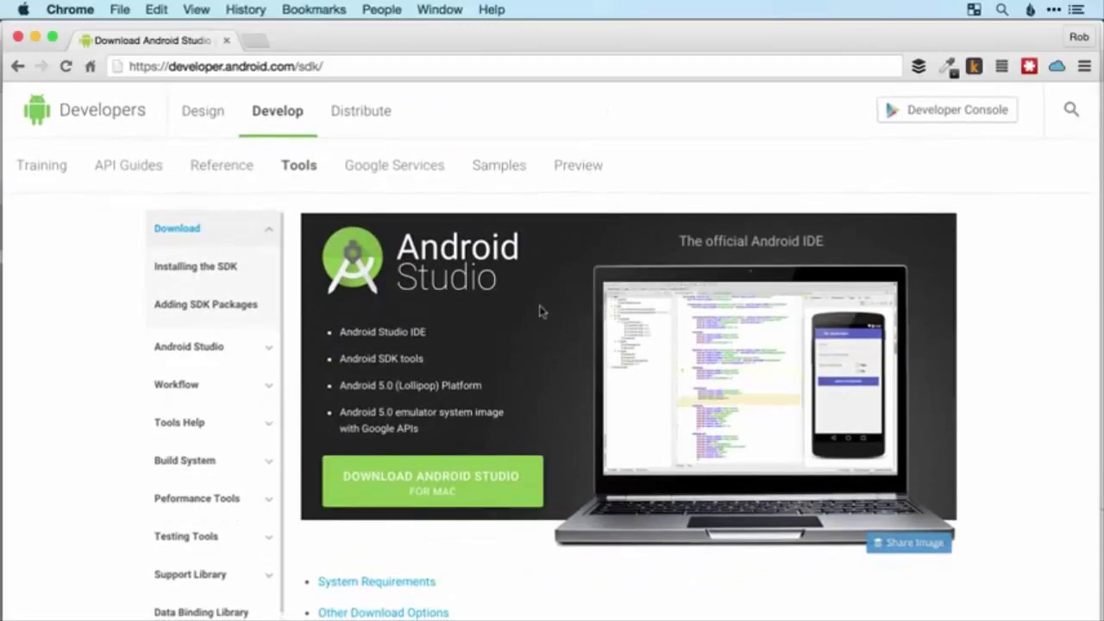
Agree to the terms and conditions and download Android Studio for Mac to the Downloads folder.
scroll(481, 308, down, 3)
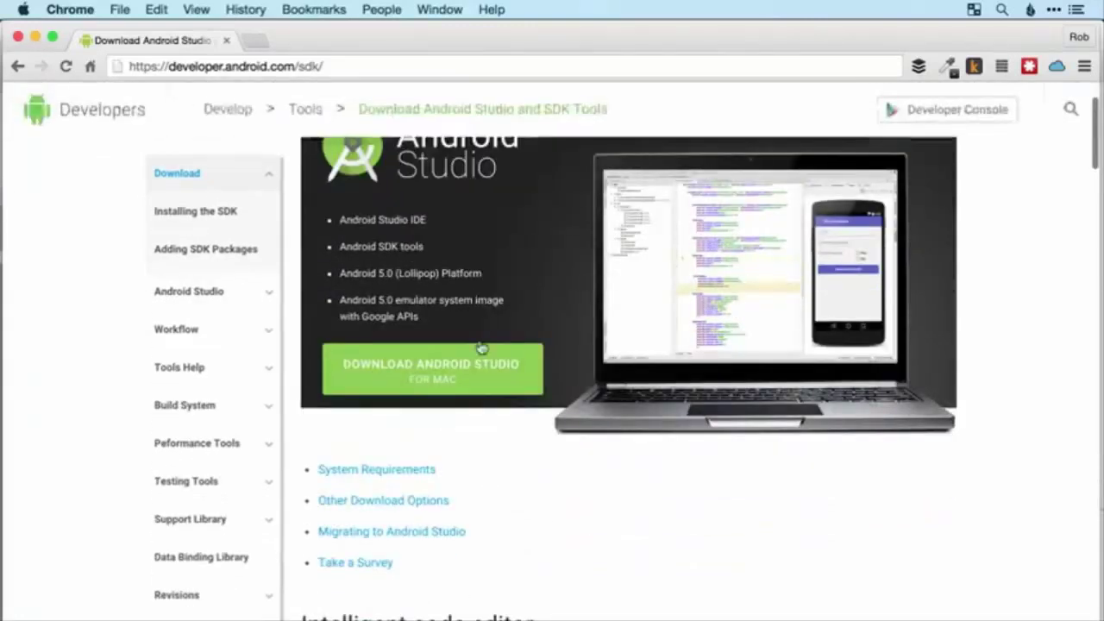
click(371, 373)
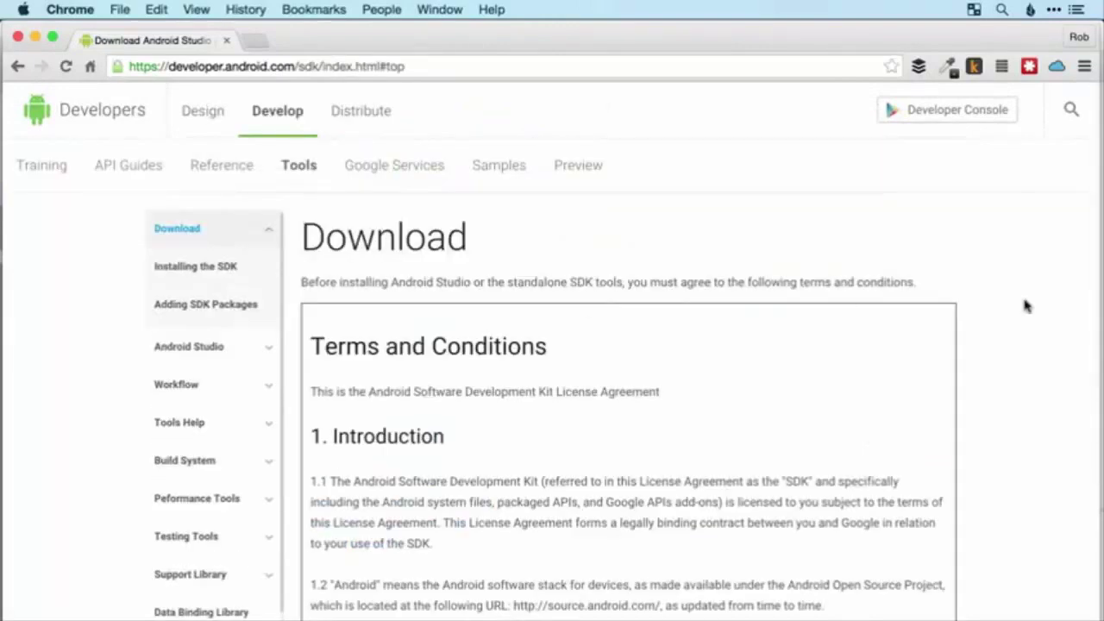
scroll(1025, 302, down, 8)
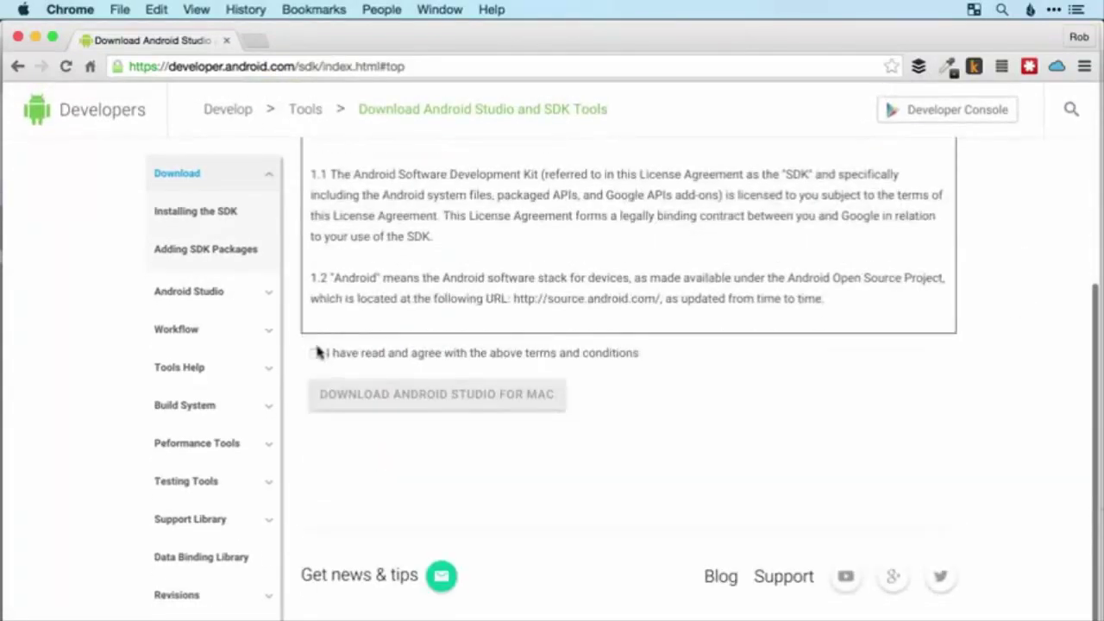
click(315, 353)
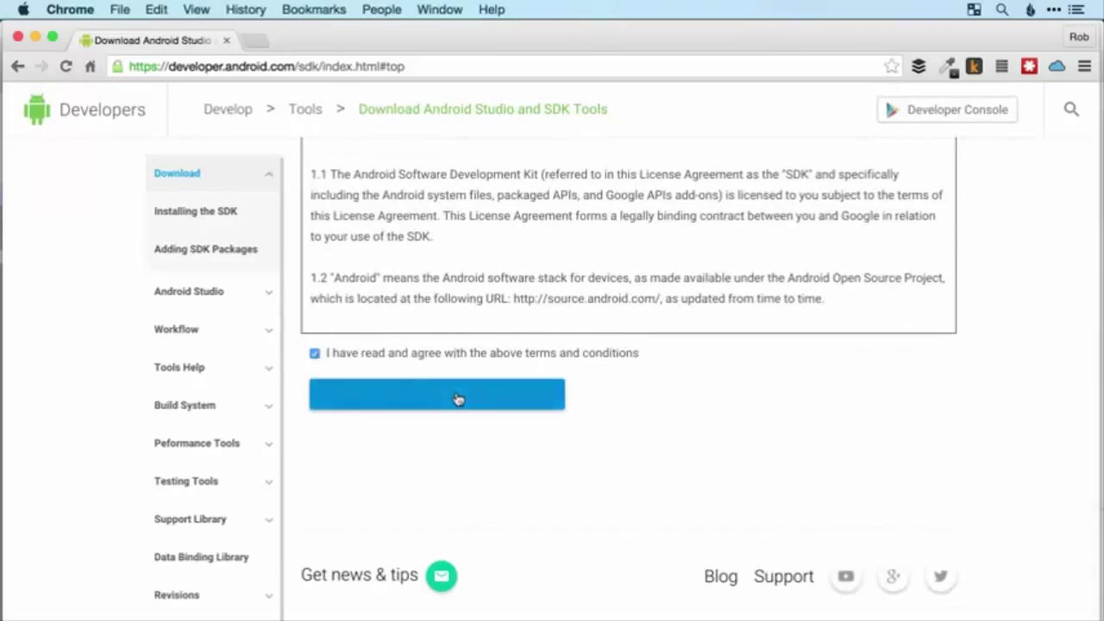
scroll(661, 406, down, 1)
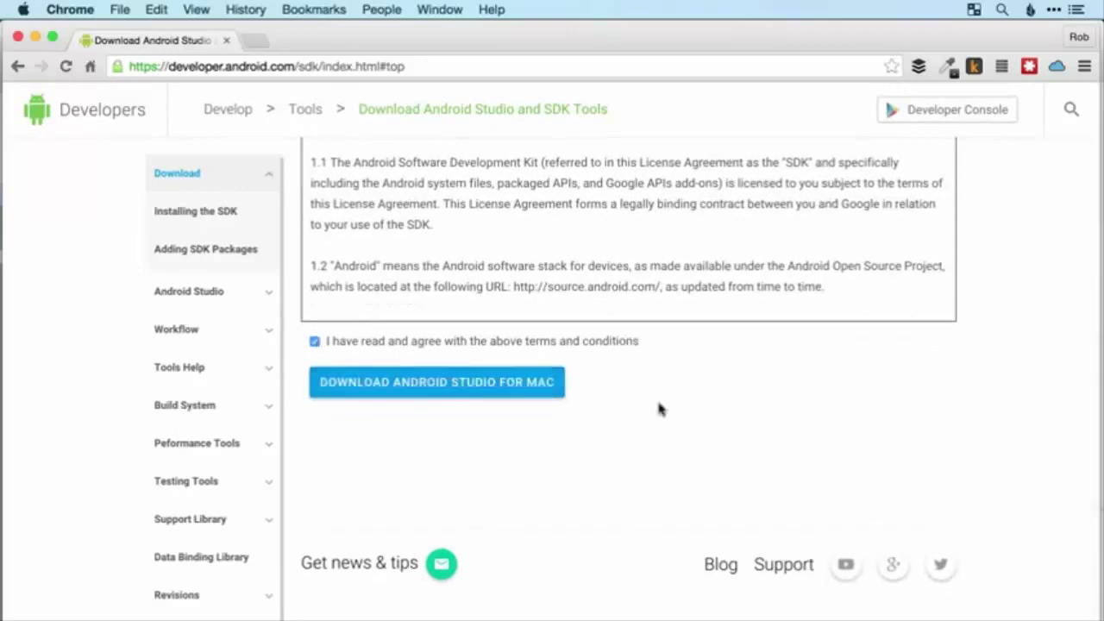
click(422, 389)
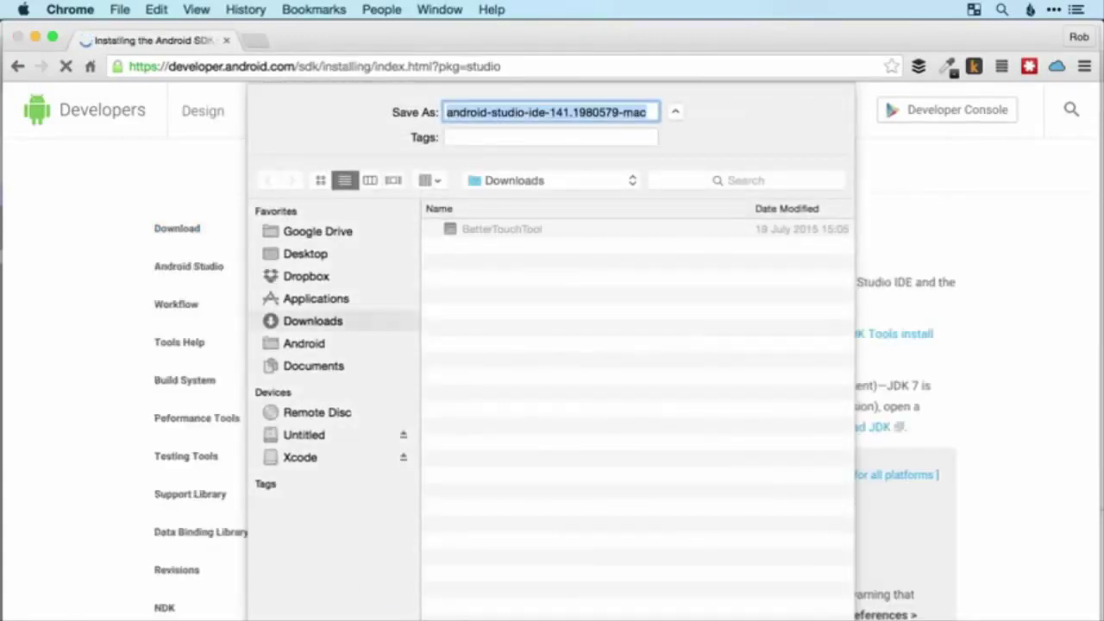
click(809, 614)
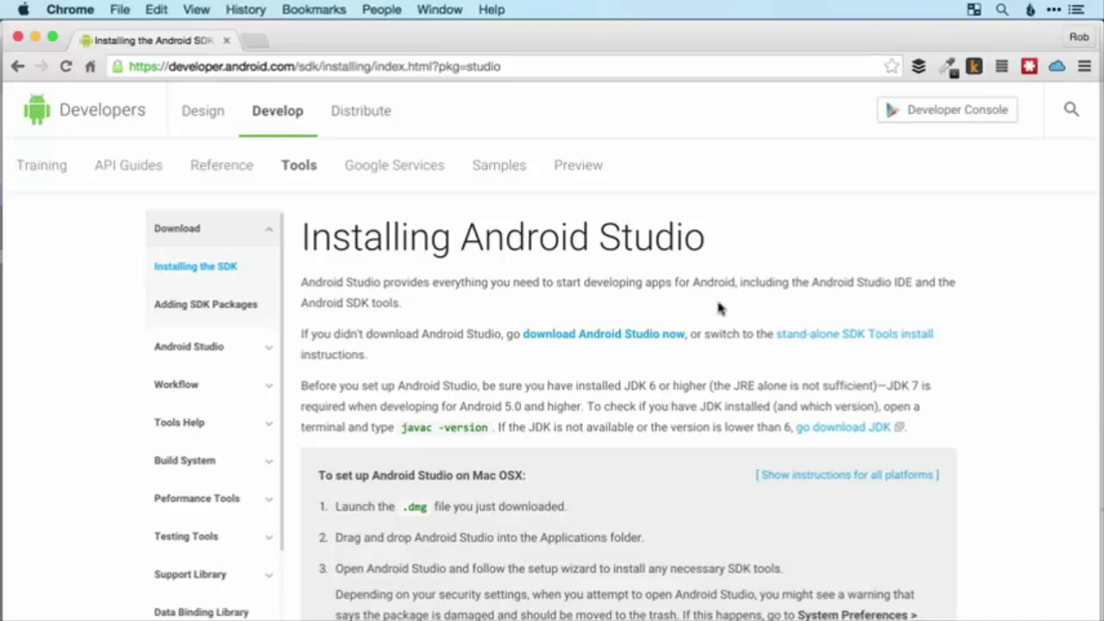
Switch to Finder and open the disk image android-studio-ide-141.1980579-mac.dmg from the Downloads folder.
key(super+Tab)
key(super+Tab)
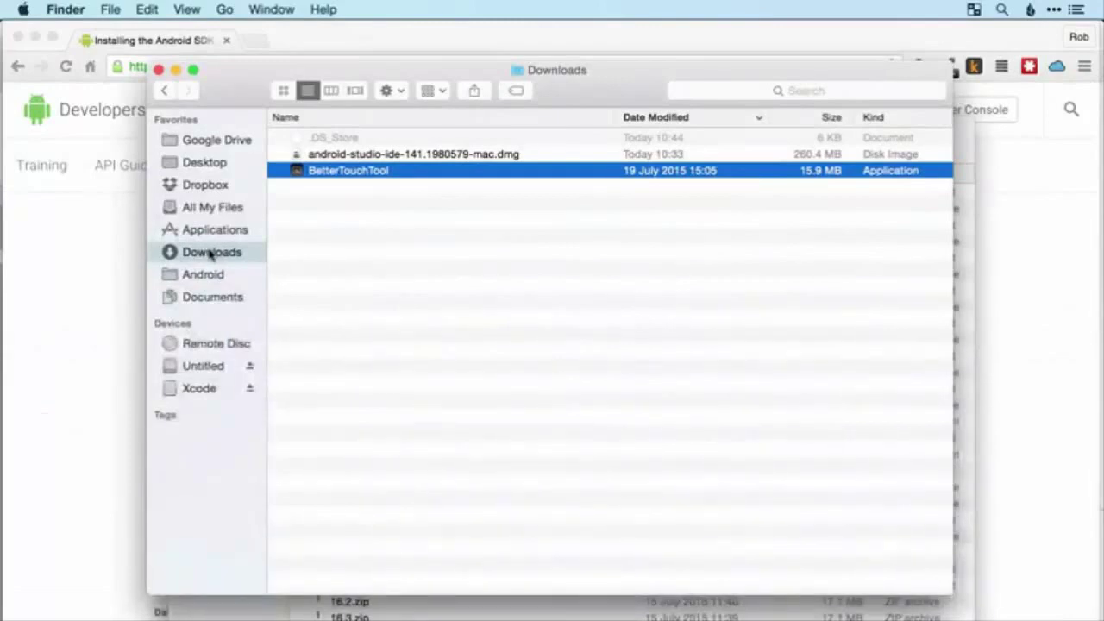
click(434, 154)
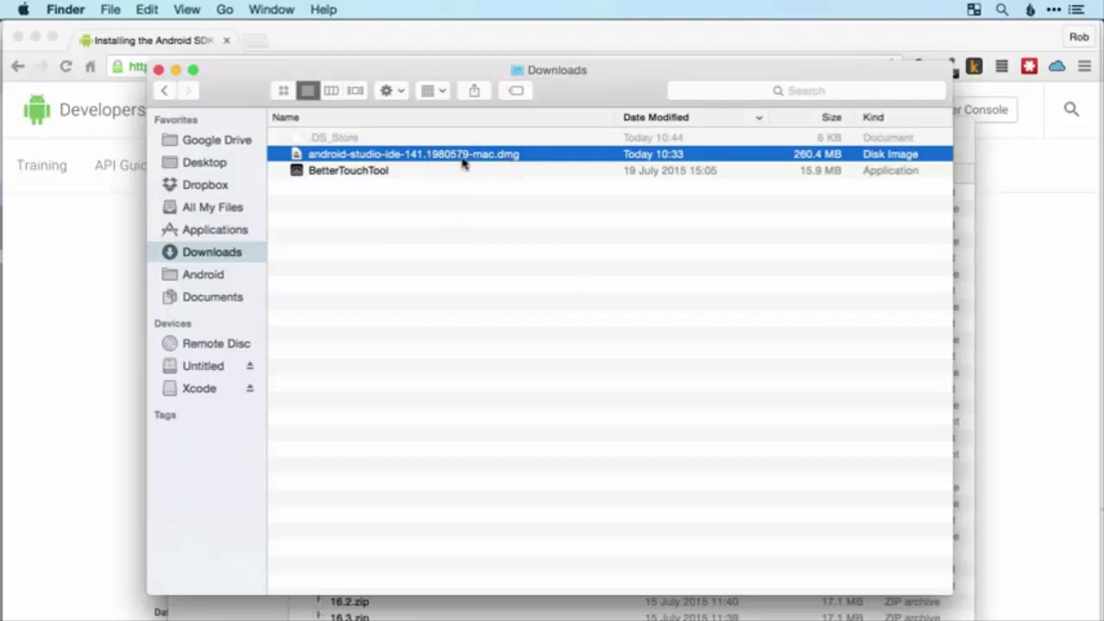
click(775, 439)
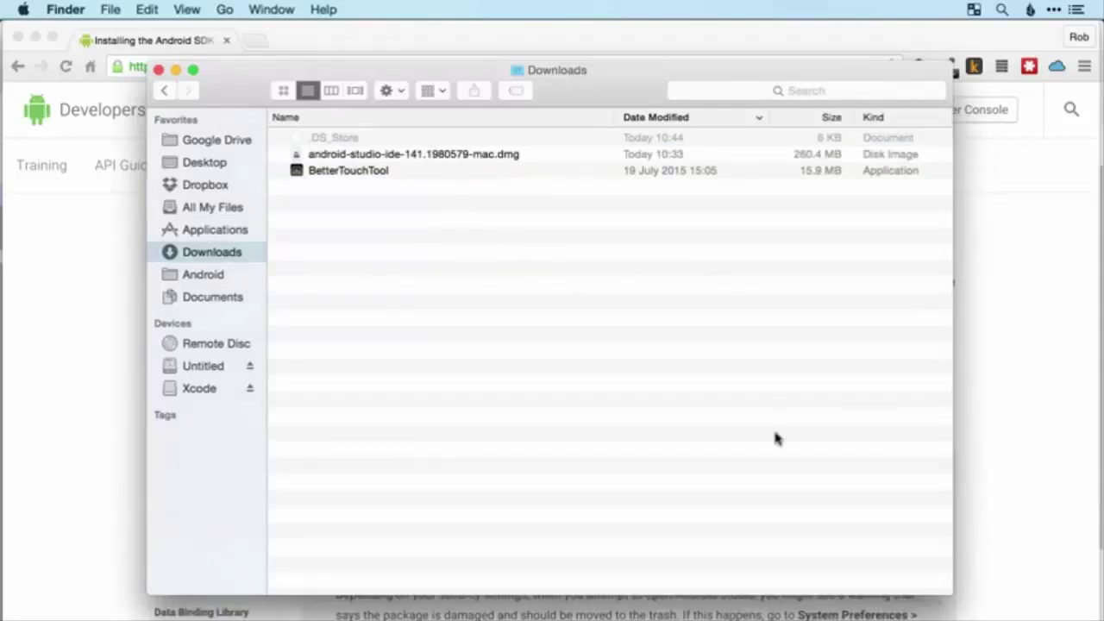
click(443, 157)
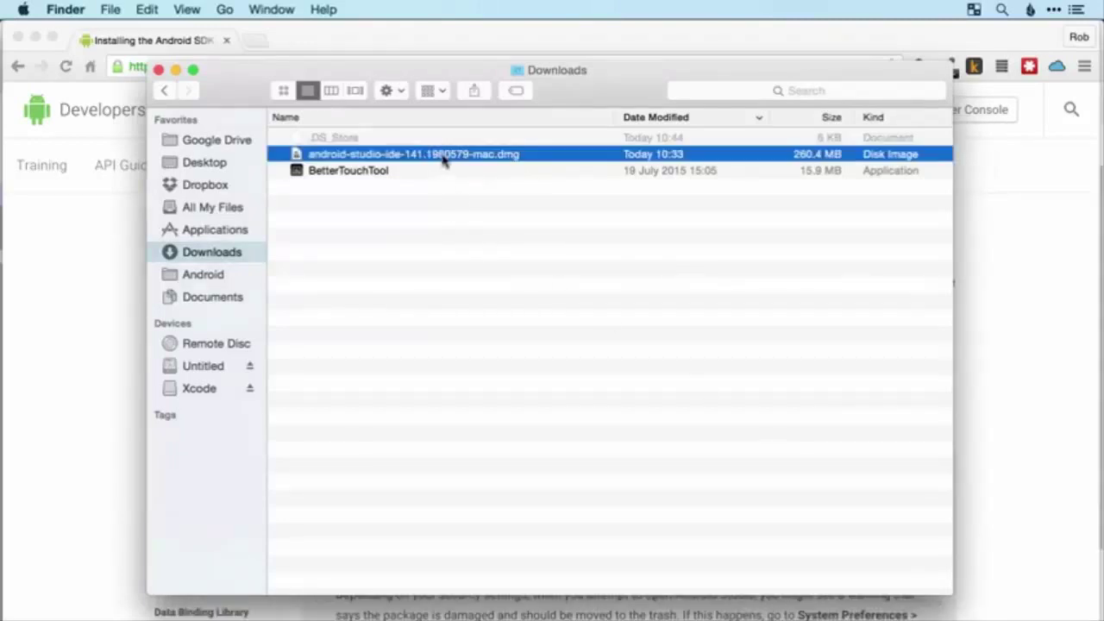
double_click(444, 159)
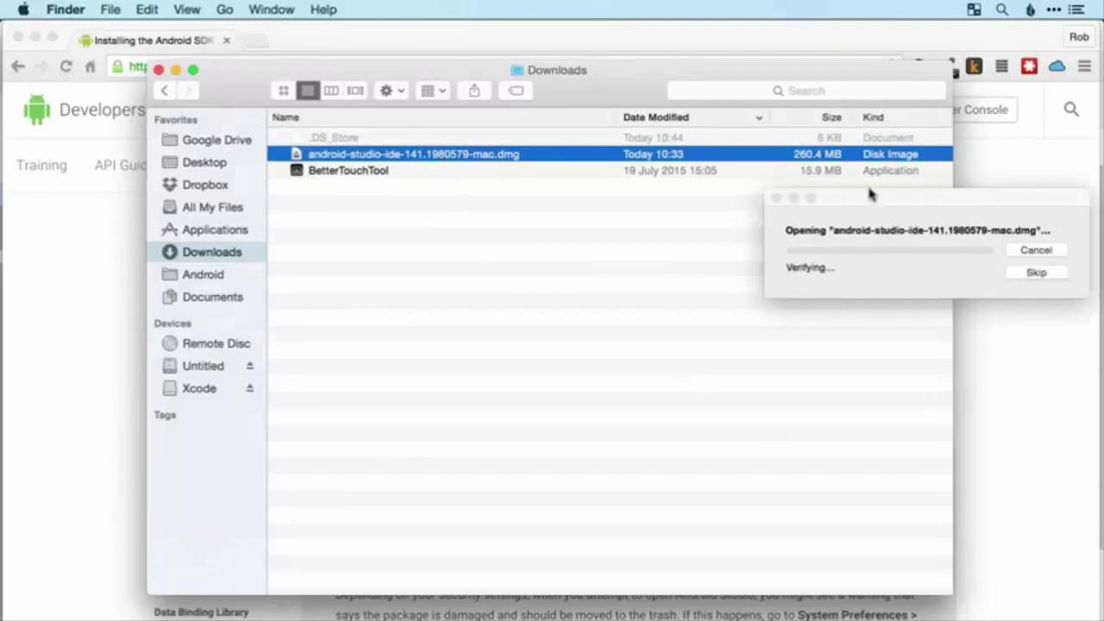
drag(876, 200, 555, 250)
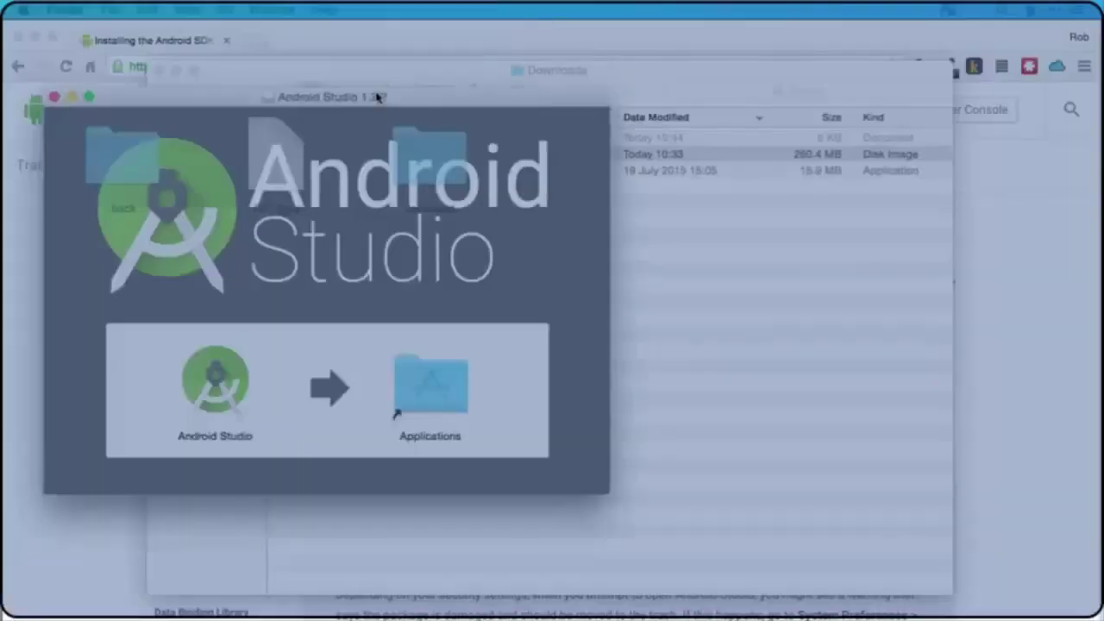
Copy Android Studio from the mounted disk image into the Applications folder.
drag(377, 97, 646, 150)
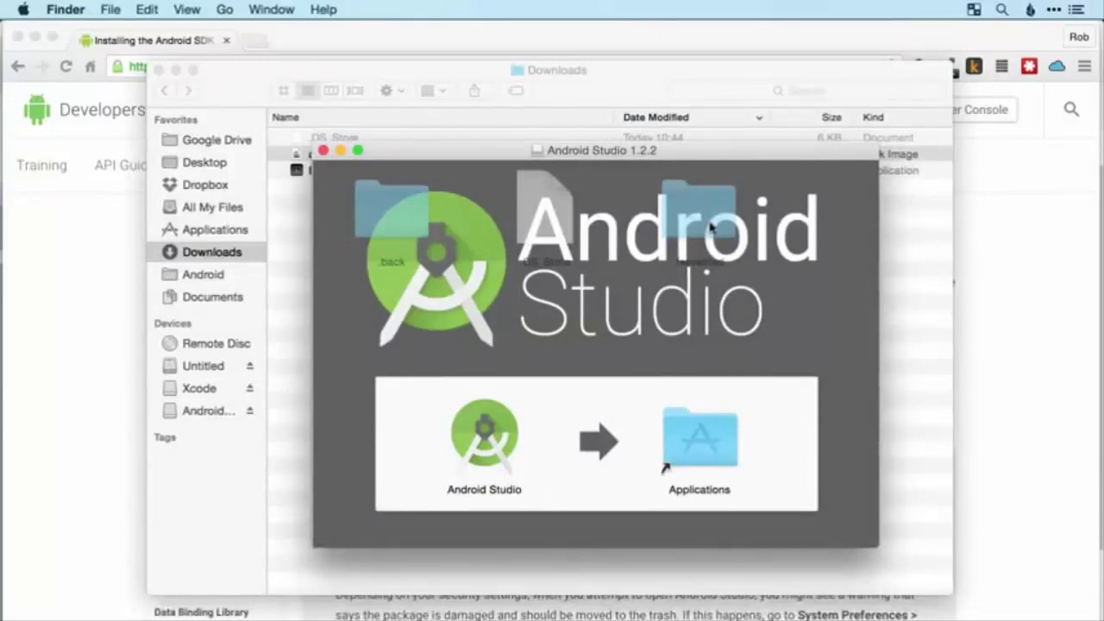
click(489, 440)
drag(489, 440, 704, 446)
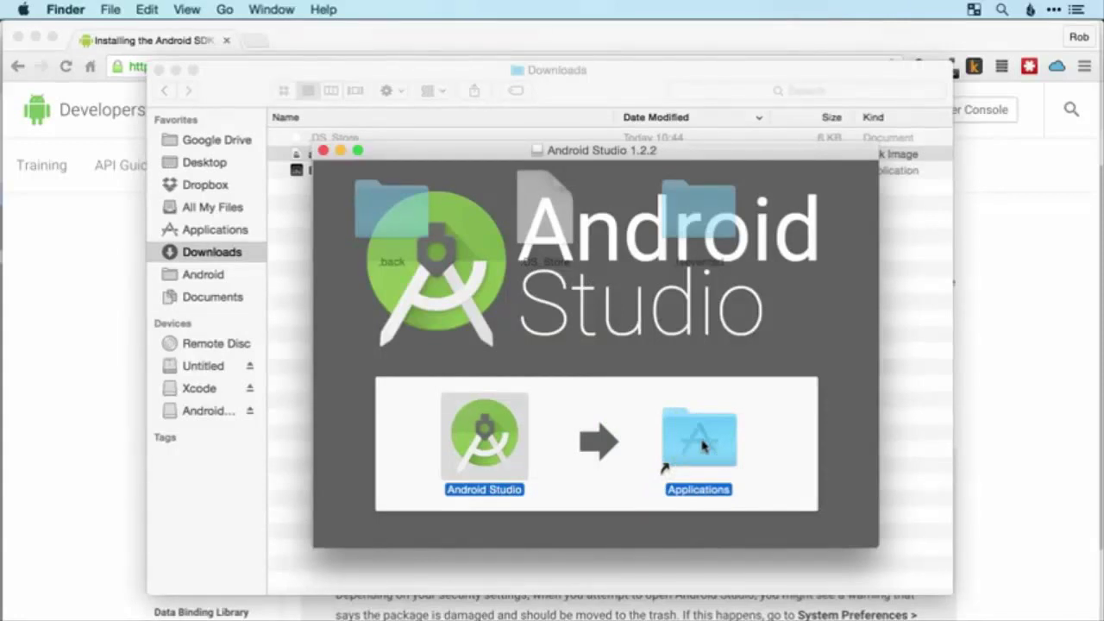
drag(703, 446, 703, 446)
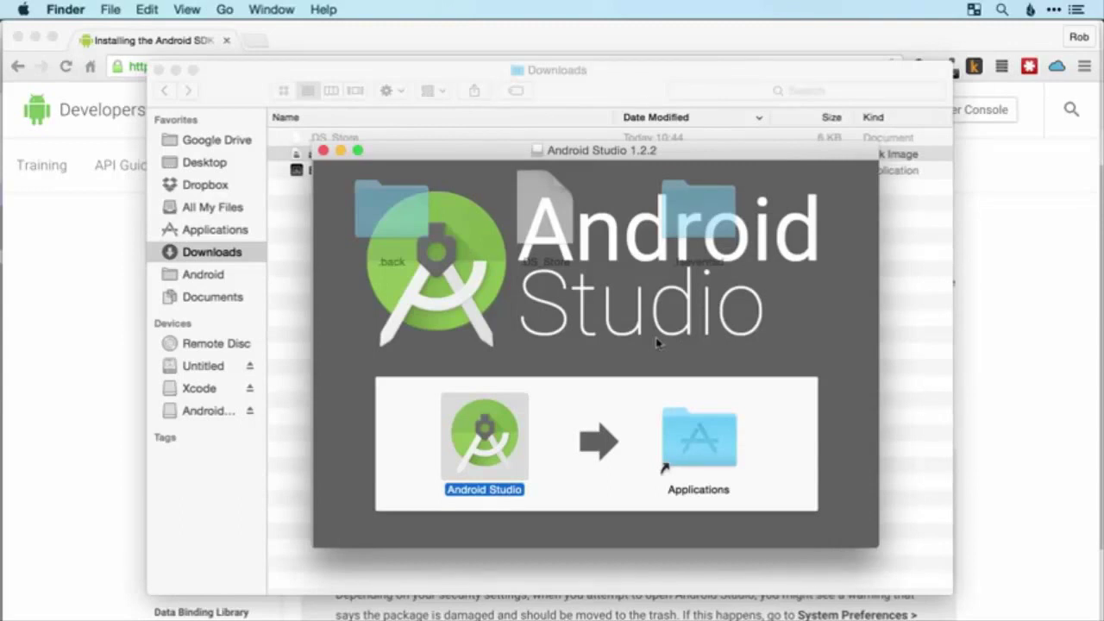
Launch Android Studio through Spotlight and complete the installation without importing previous settings.
key(super+space)
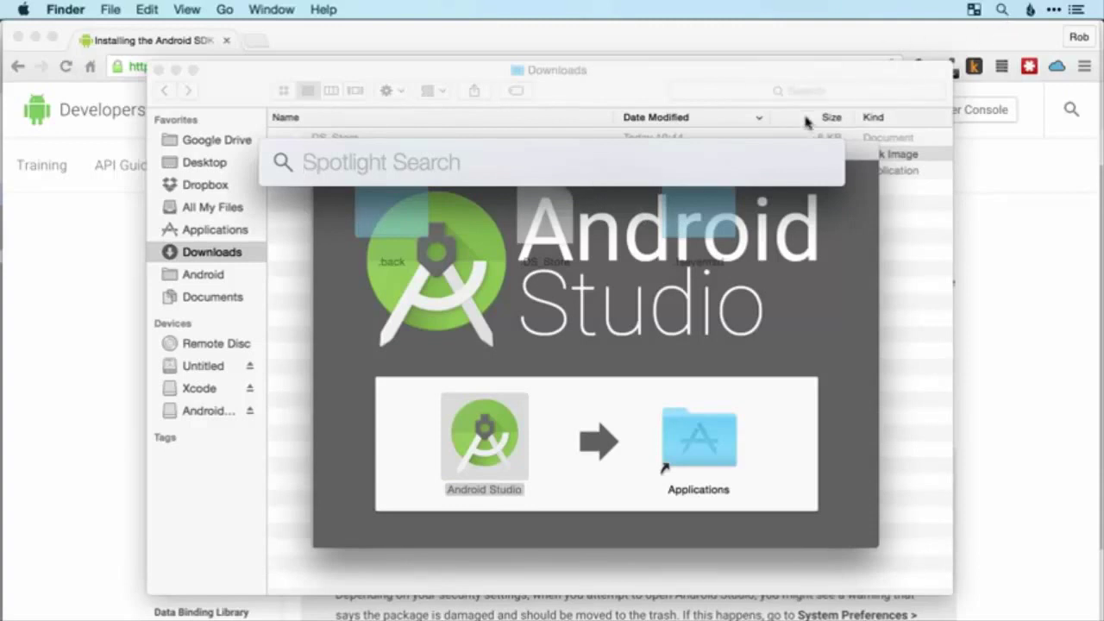
text(an)
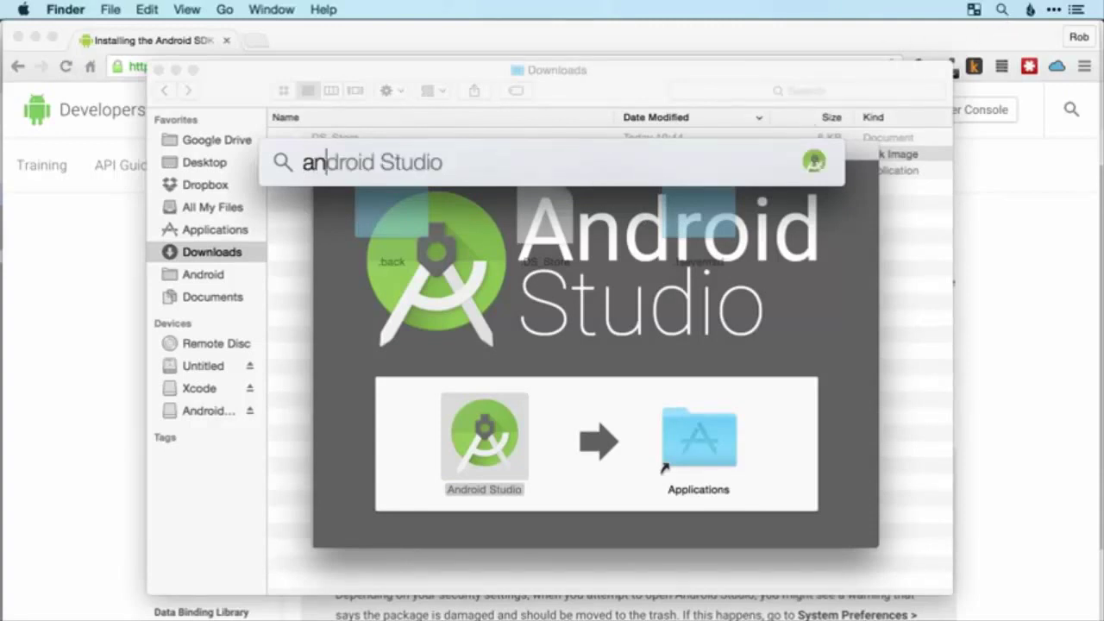
key(Return)
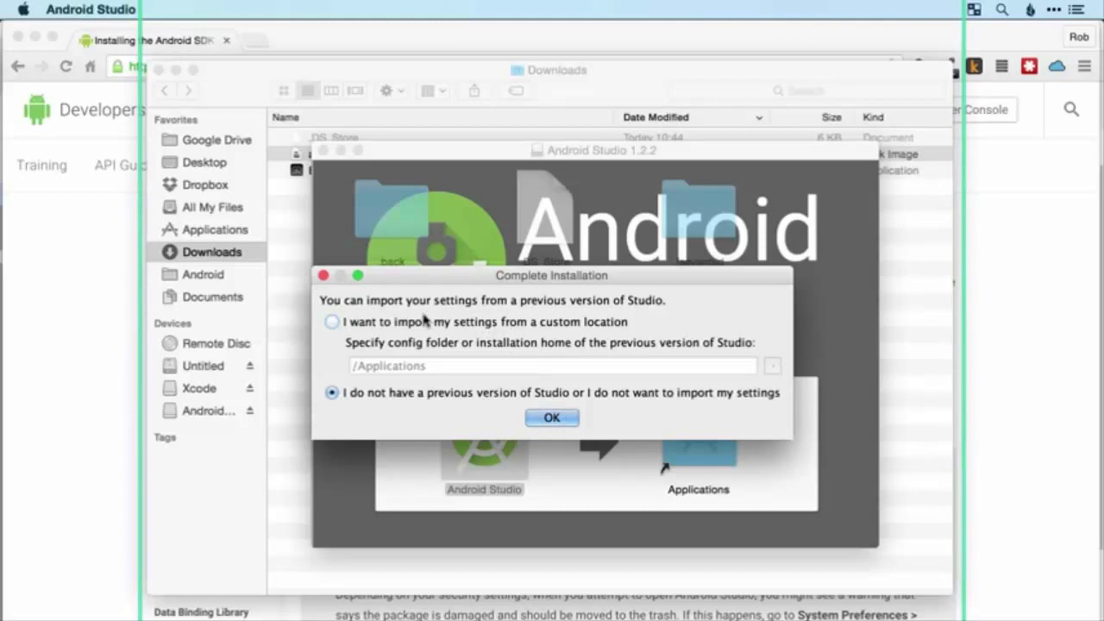
click(566, 419)
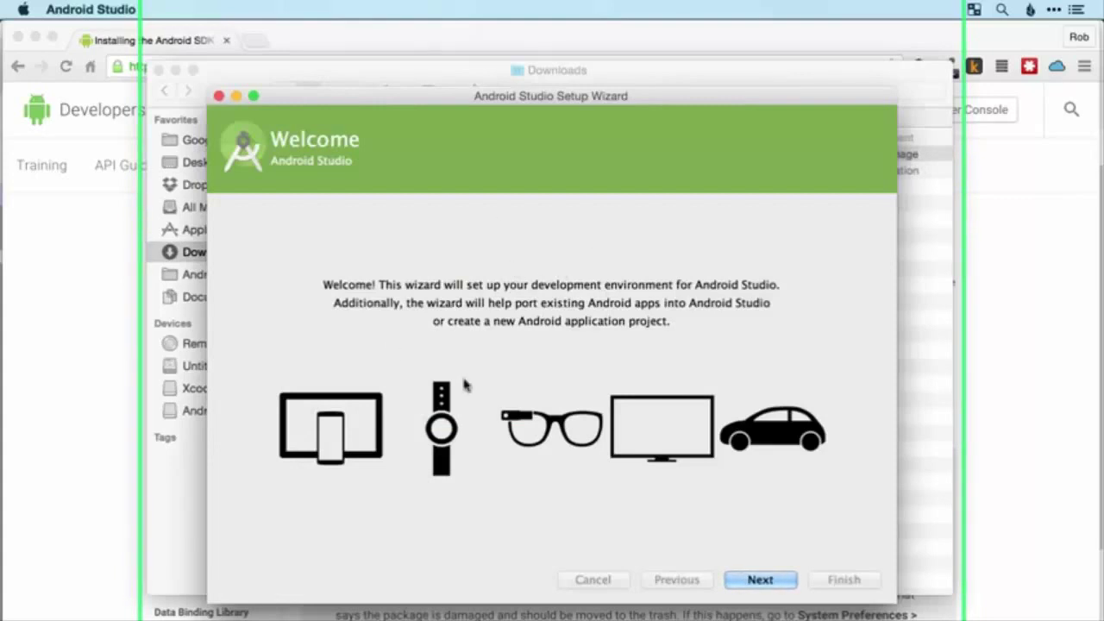
Set up Android Studio with the Standard install type, accepting both the android-sdk-license and the intel-android-extra-license.
click(771, 582)
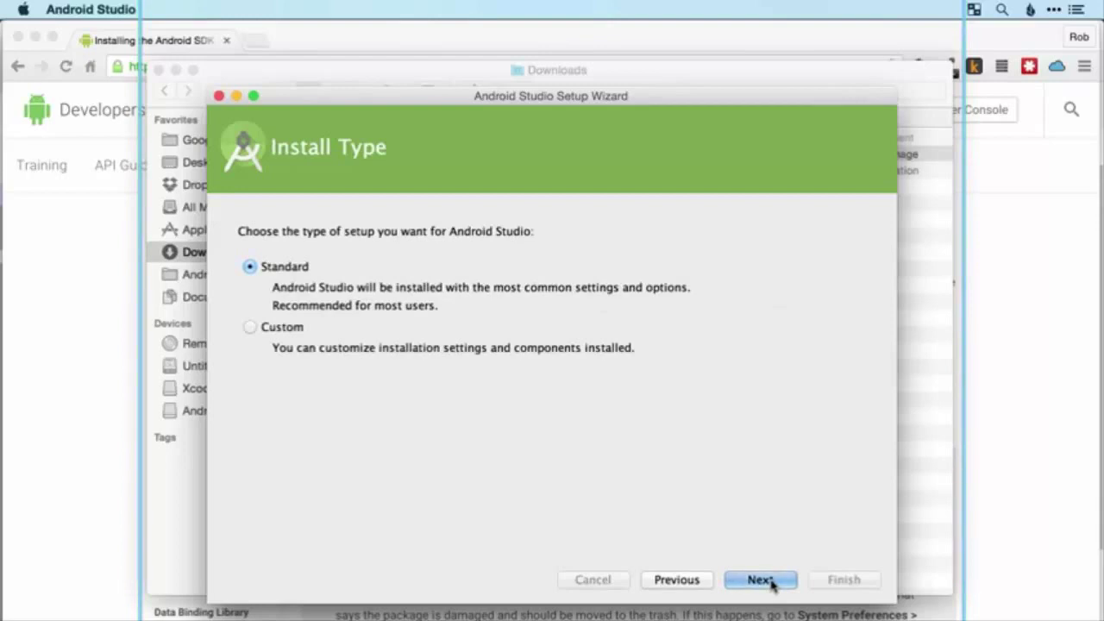
click(771, 583)
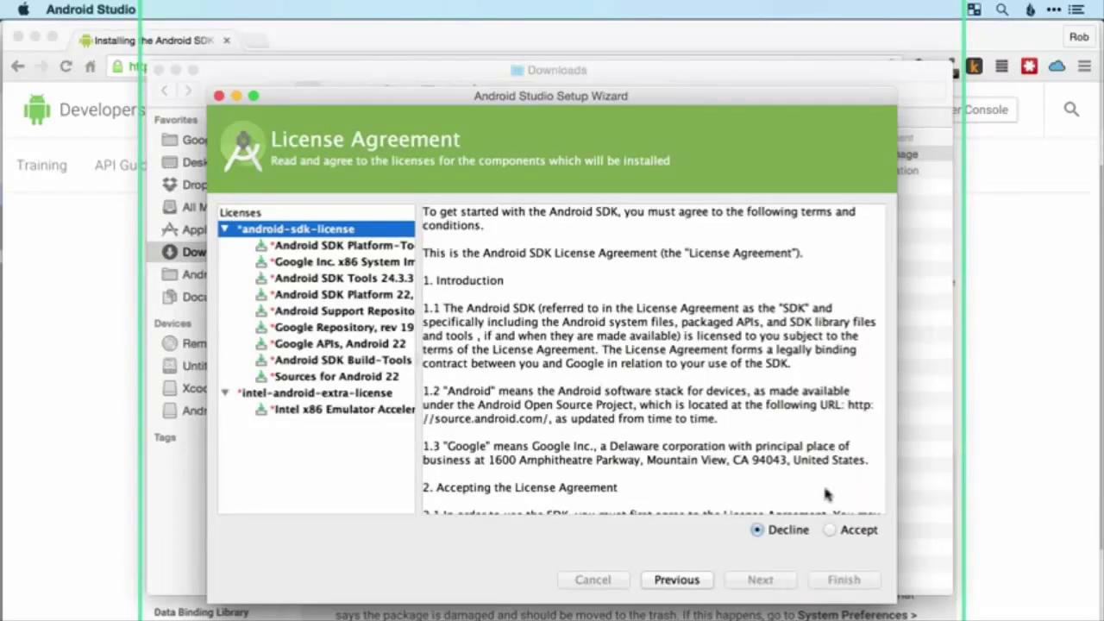
click(833, 529)
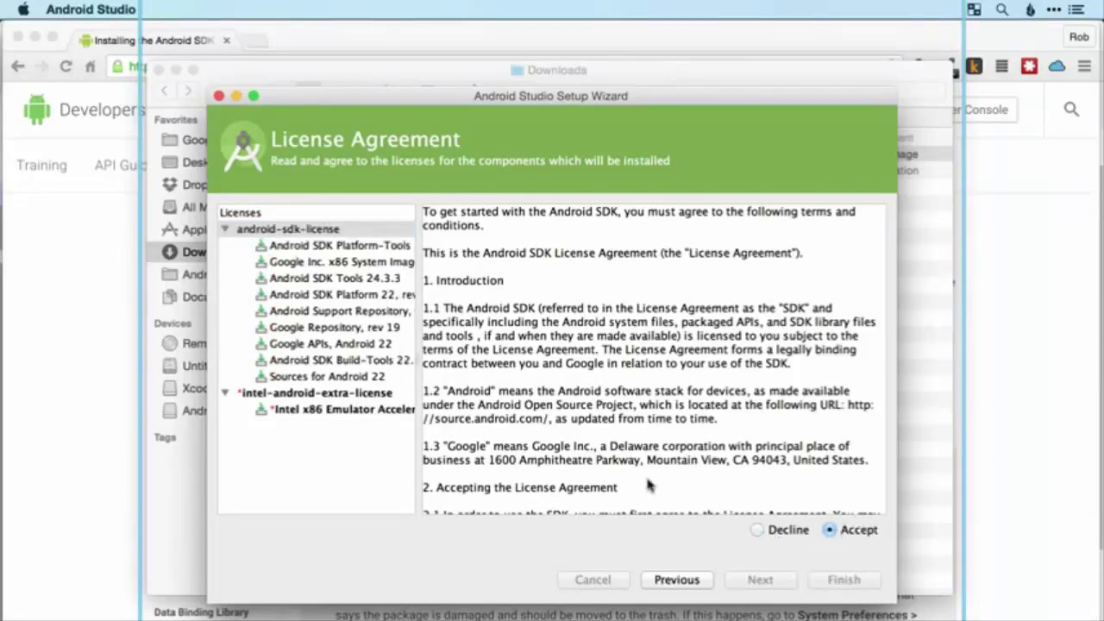
click(346, 394)
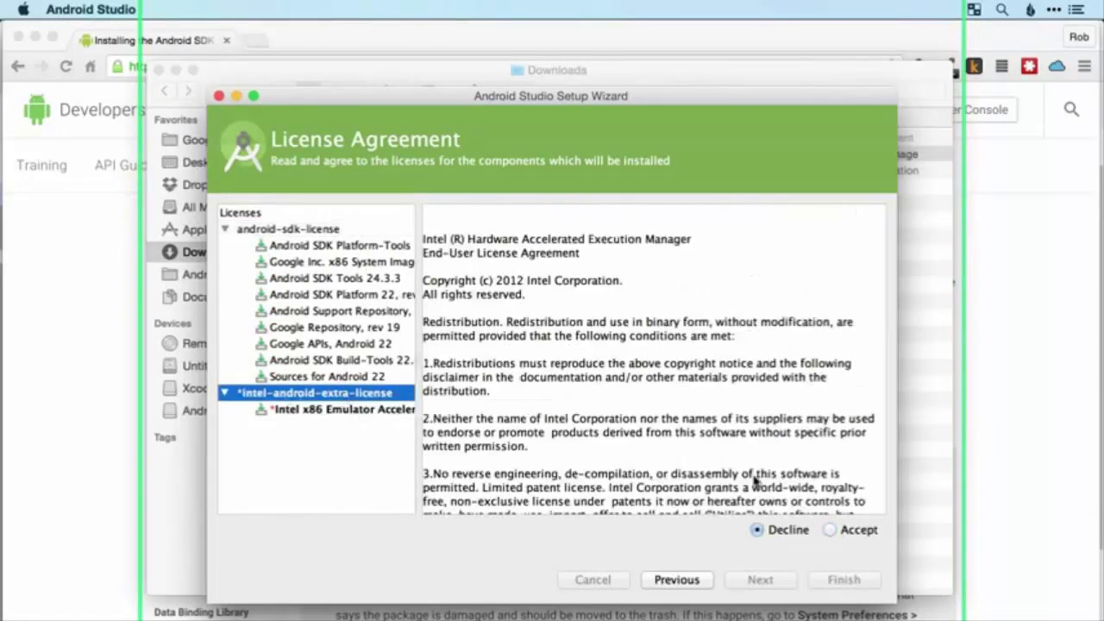
click(832, 531)
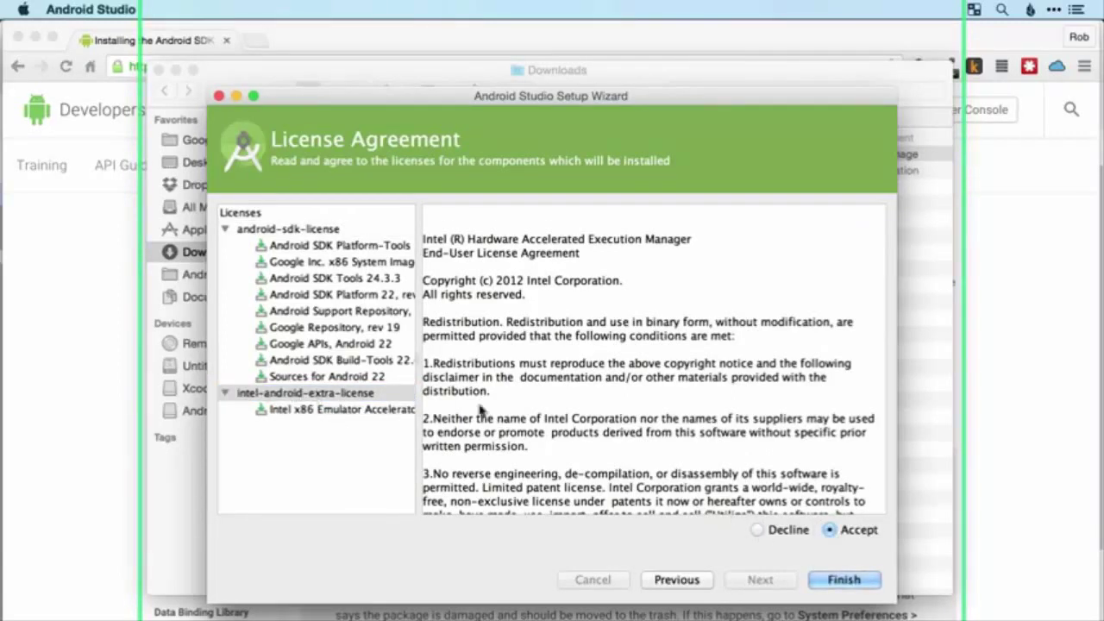
click(843, 580)
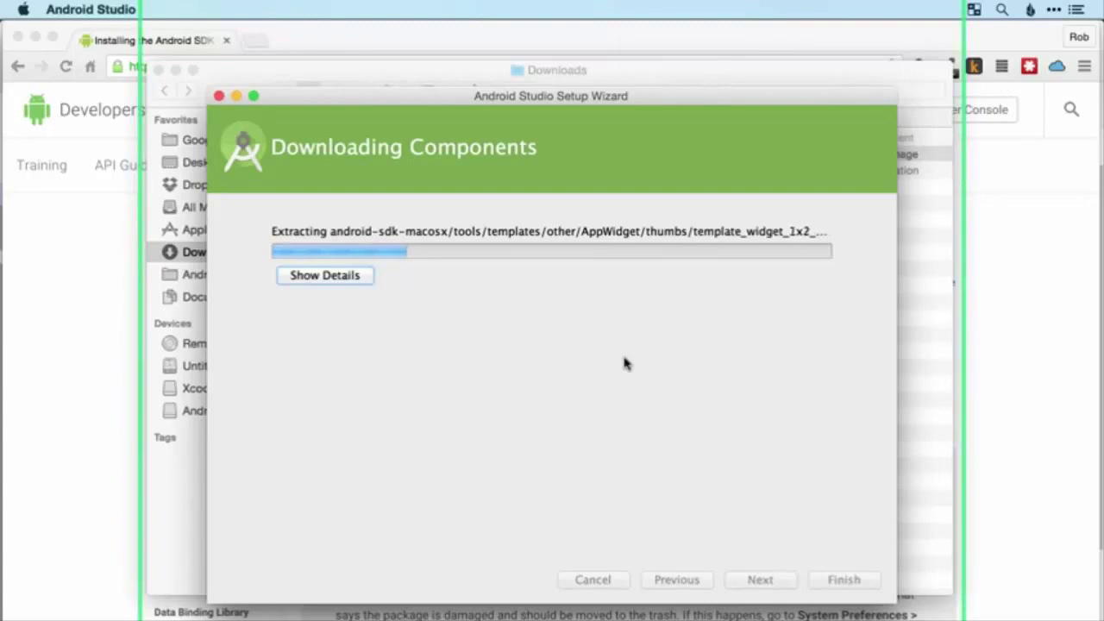
Switch to Chrome and open the Java for OS X 2014-001 page at support.apple.com/kb/DL1572 in a new tab.
click(119, 43)
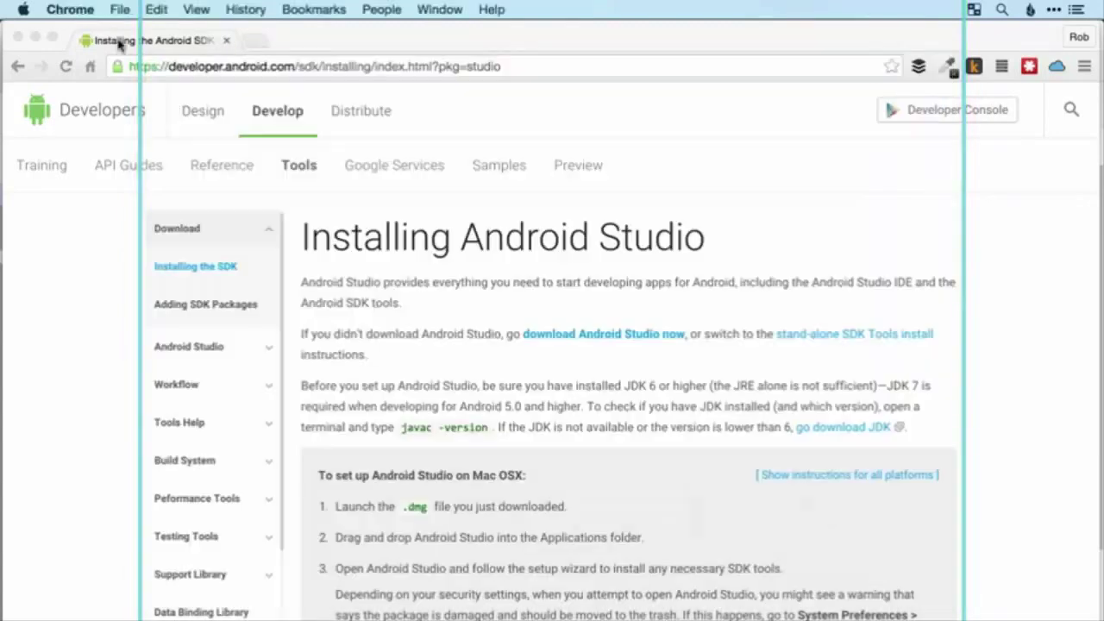
click(255, 42)
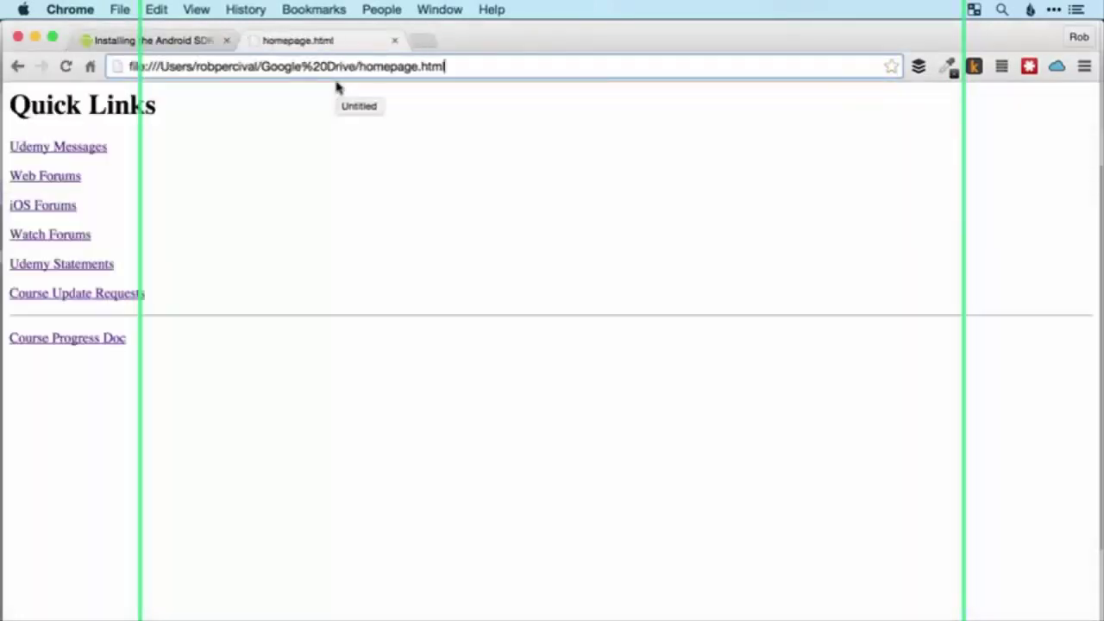
key(super+l)
key(BackSpace)
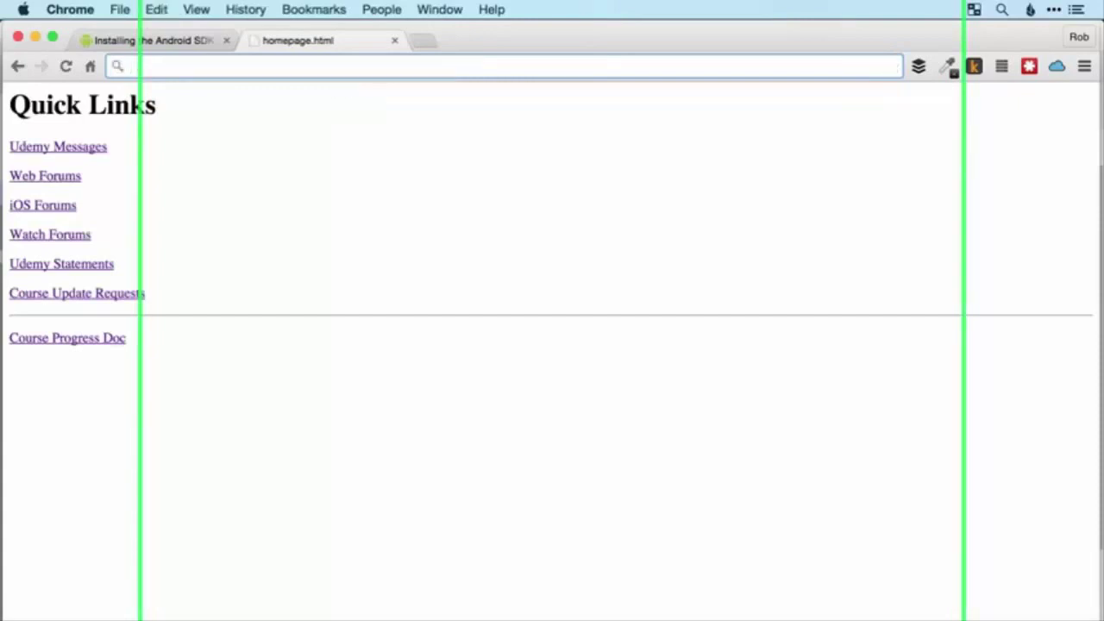
text(suppo)
key(Down)
key(Down)
key(Down)
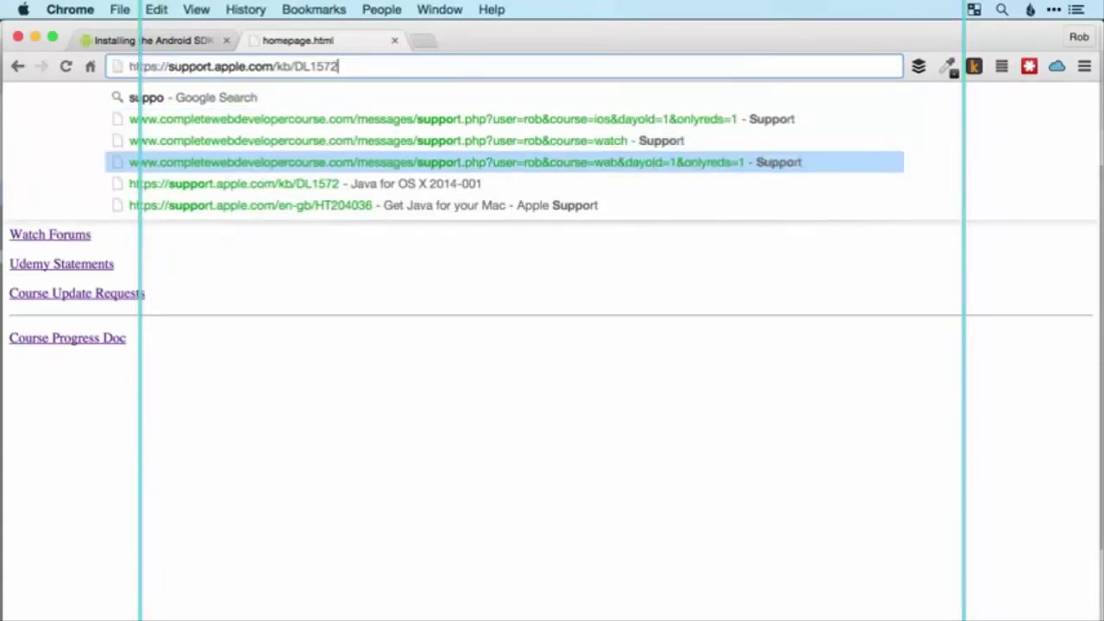
key(Down)
key(Return)
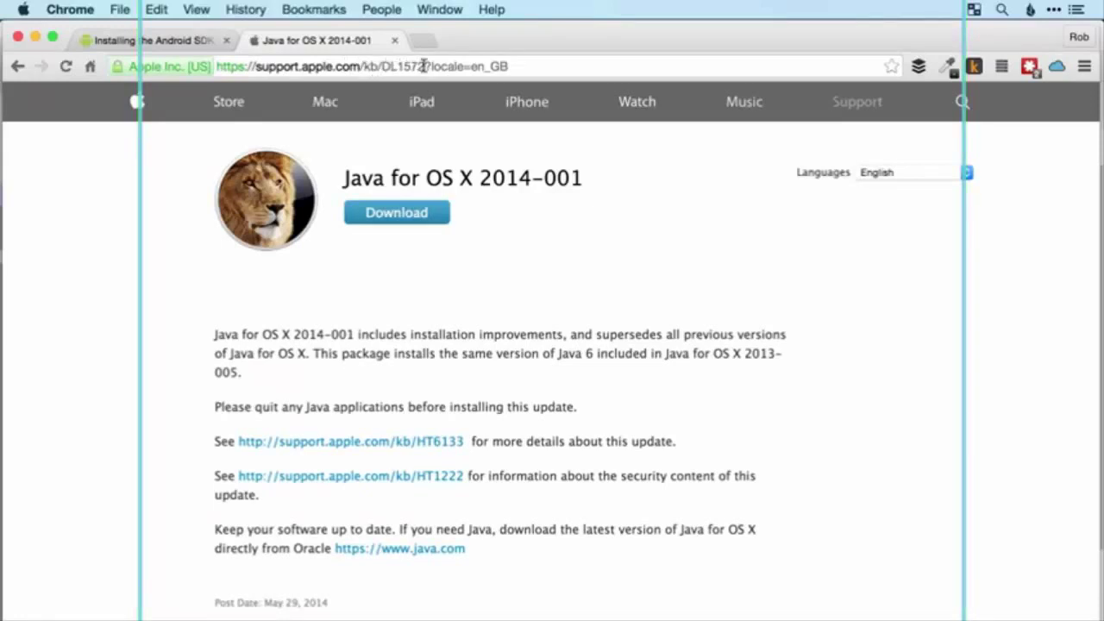
Remove the ?locale=en_GB suffix from the page address and load support.apple.com/kb/DL1572.
drag(425, 66, 539, 76)
key(BackSpace)
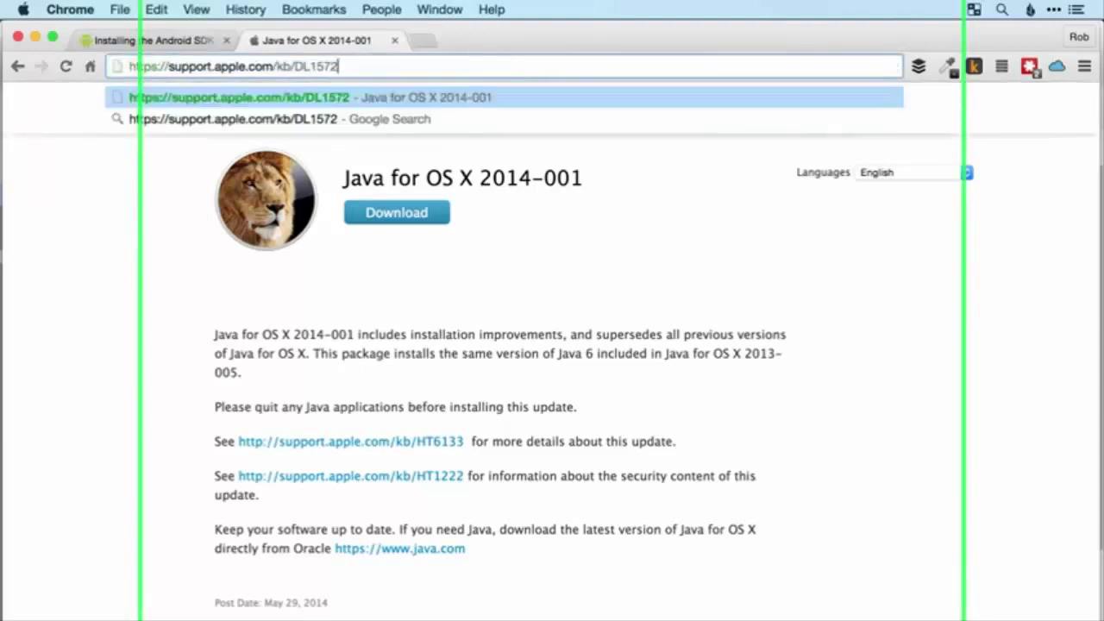
key(Return)
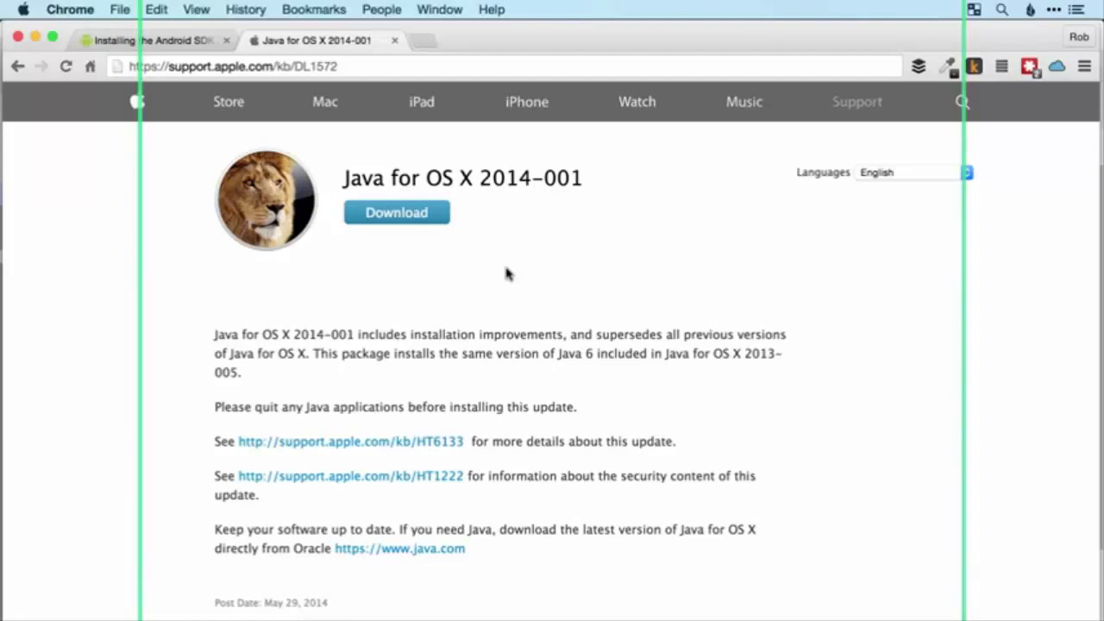
Return to the Android Studio Setup Wizard and authorize the HAXM installation with the account password.
key(super+Tab)
key(super+Tab)
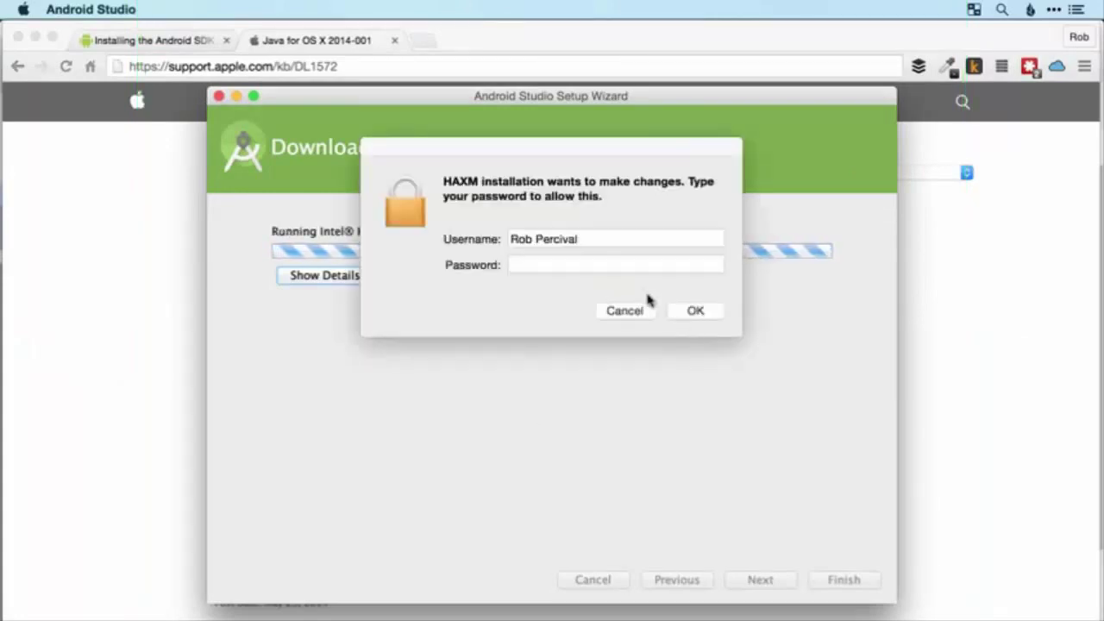
click(665, 267)
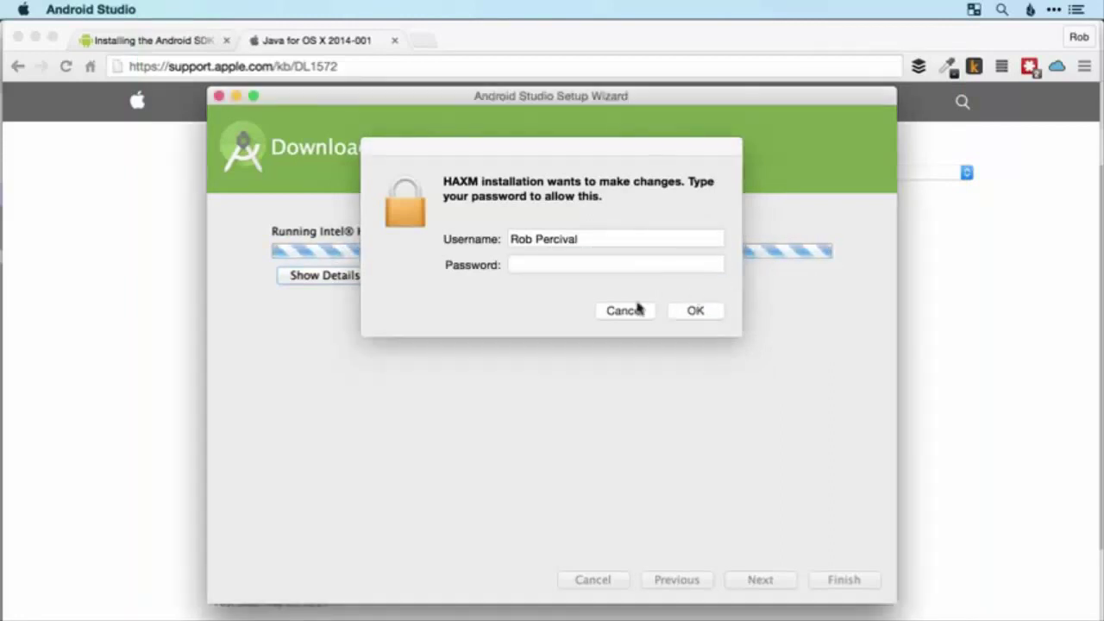
click(579, 264)
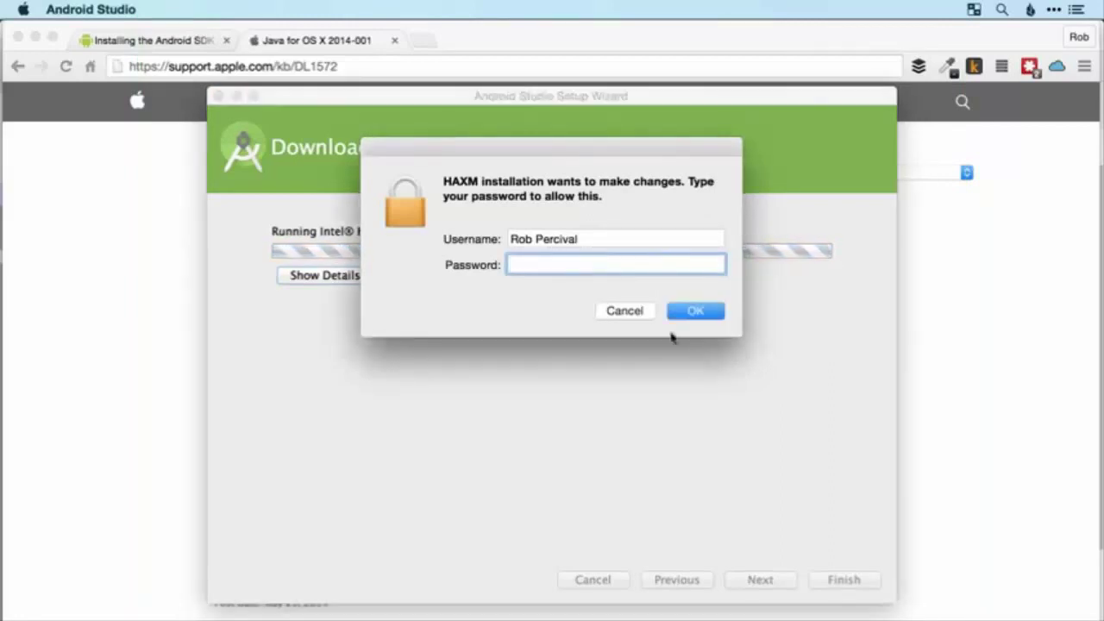
click(600, 264)
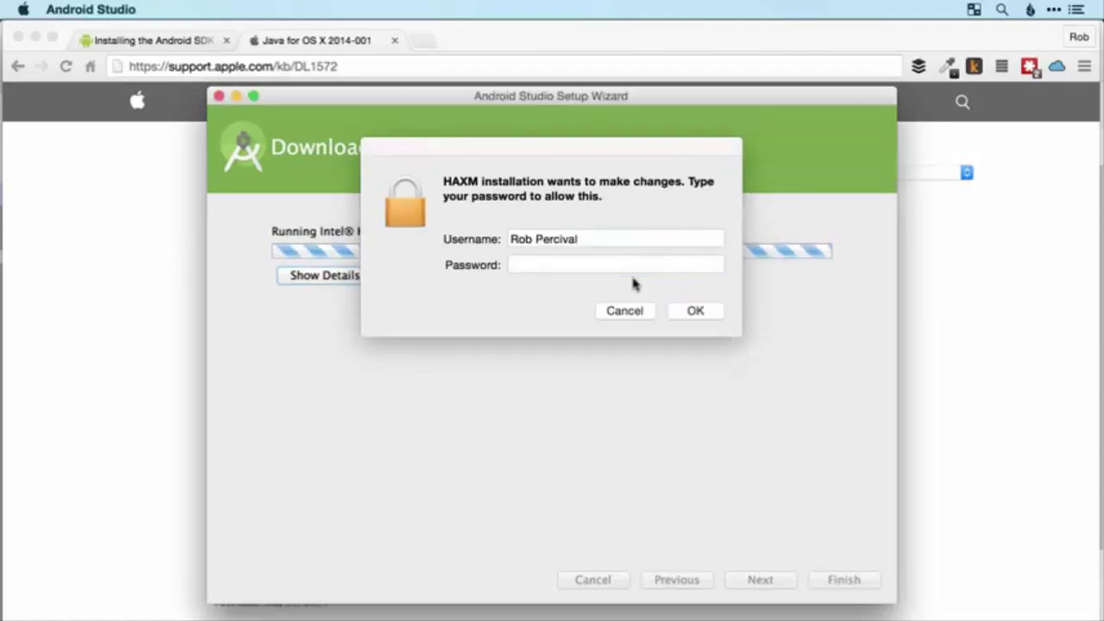
click(704, 310)
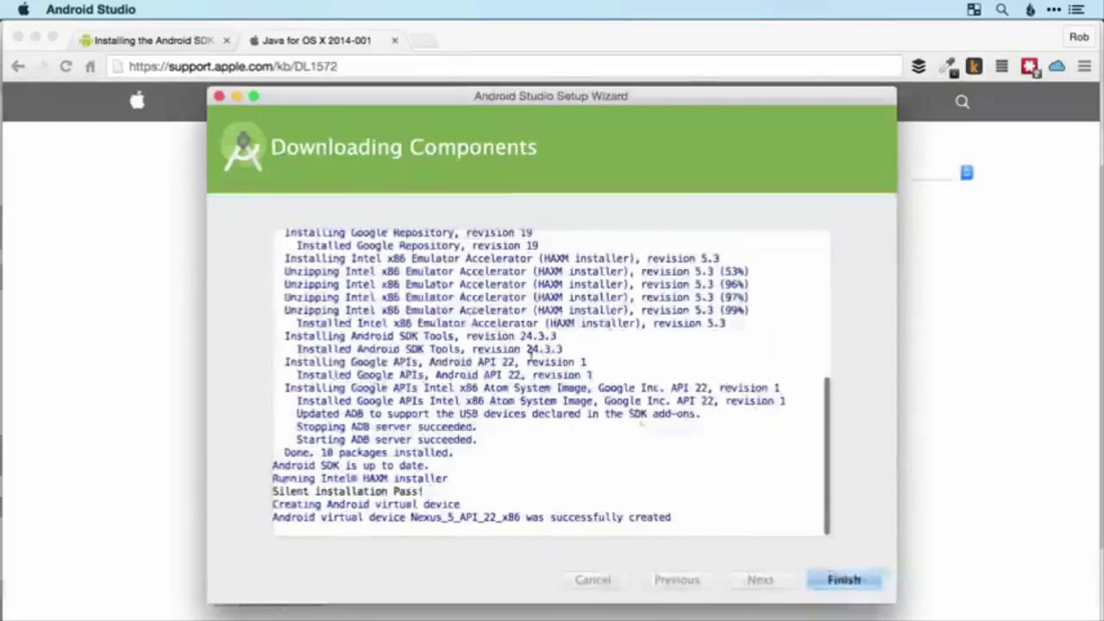
Finish the Android Studio Setup Wizard and start a new Android Studio project.
click(845, 580)
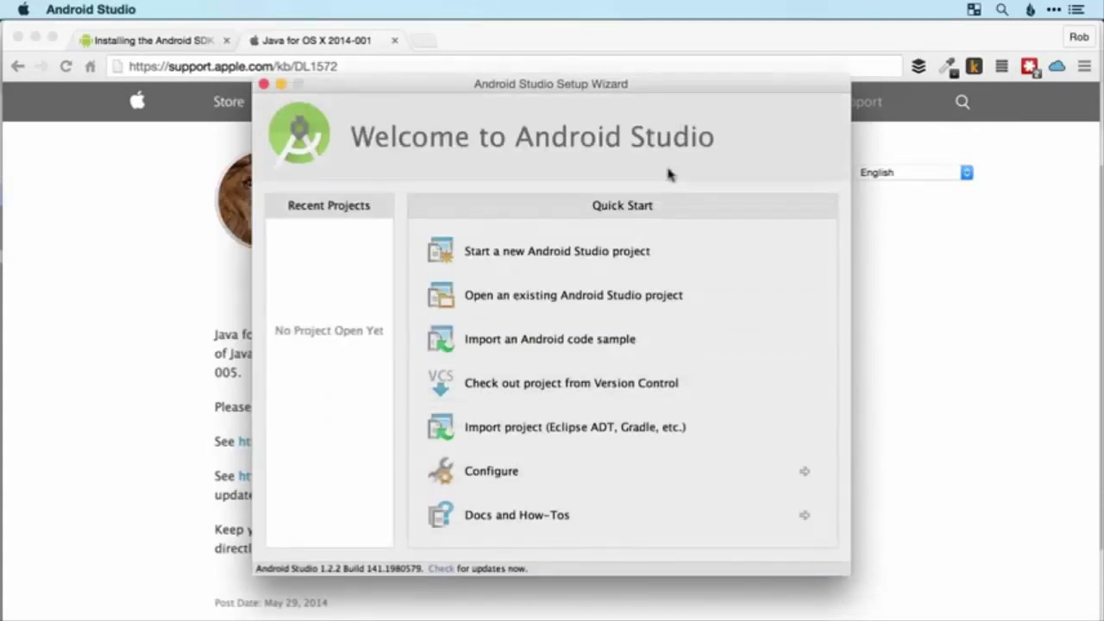
click(568, 261)
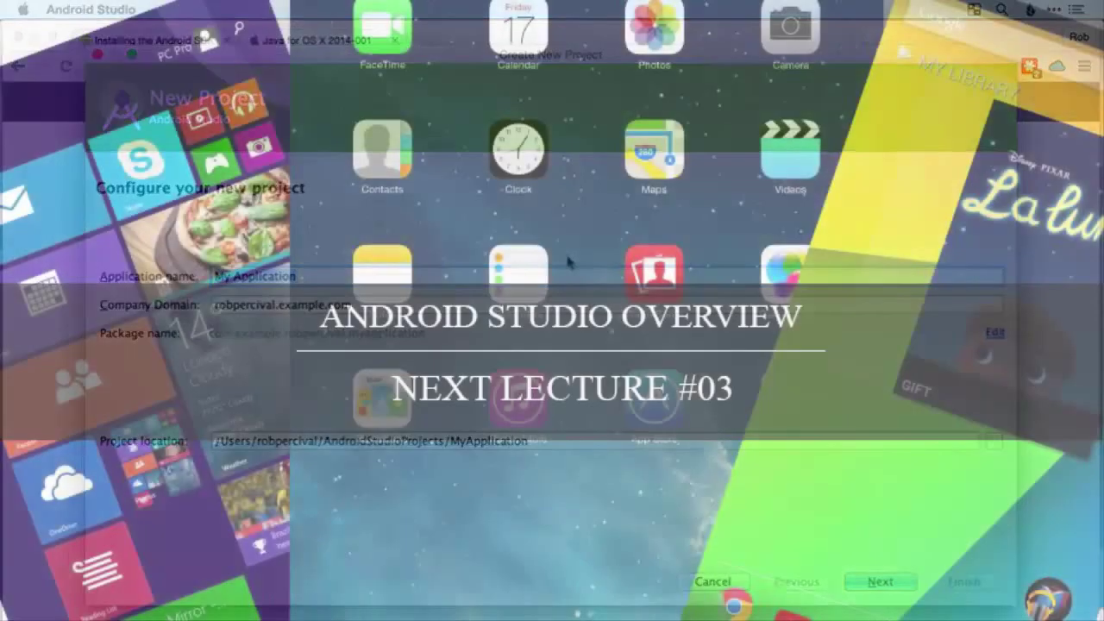